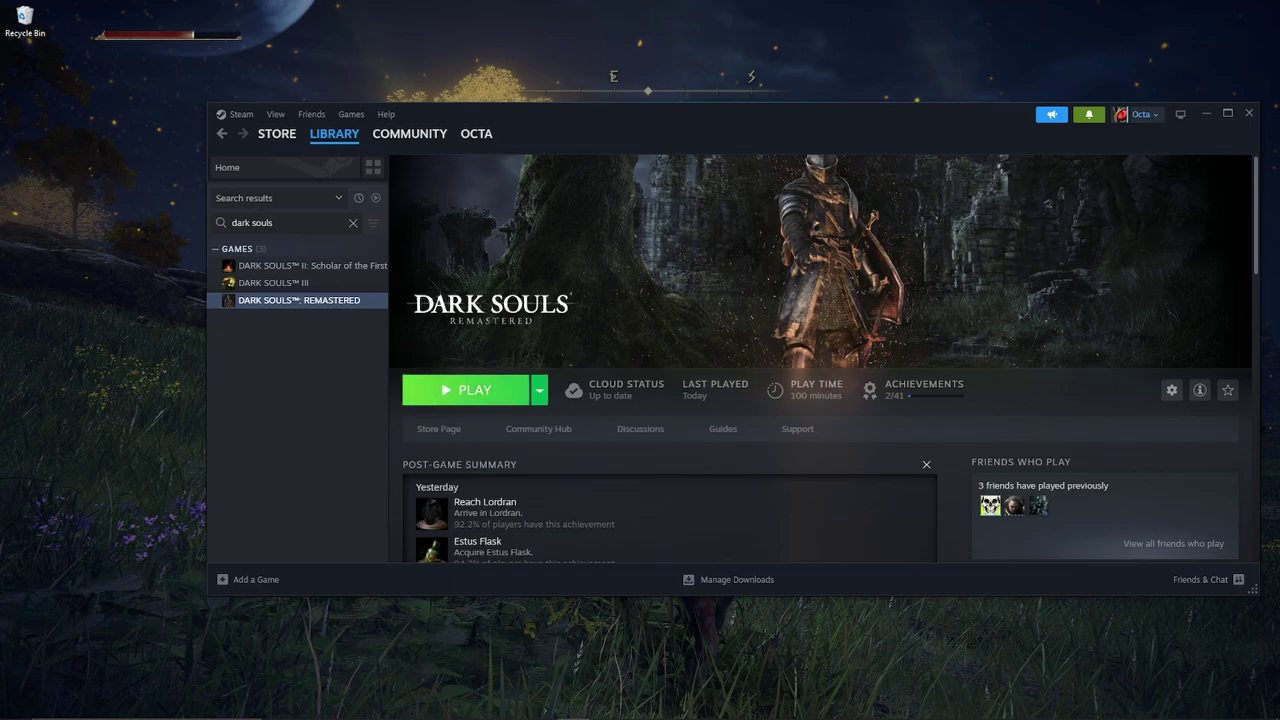
- Launch Dark Souls Remastered, then install Microsoft PowerToys from its Store page via the Microsoft Store app
key("Return")
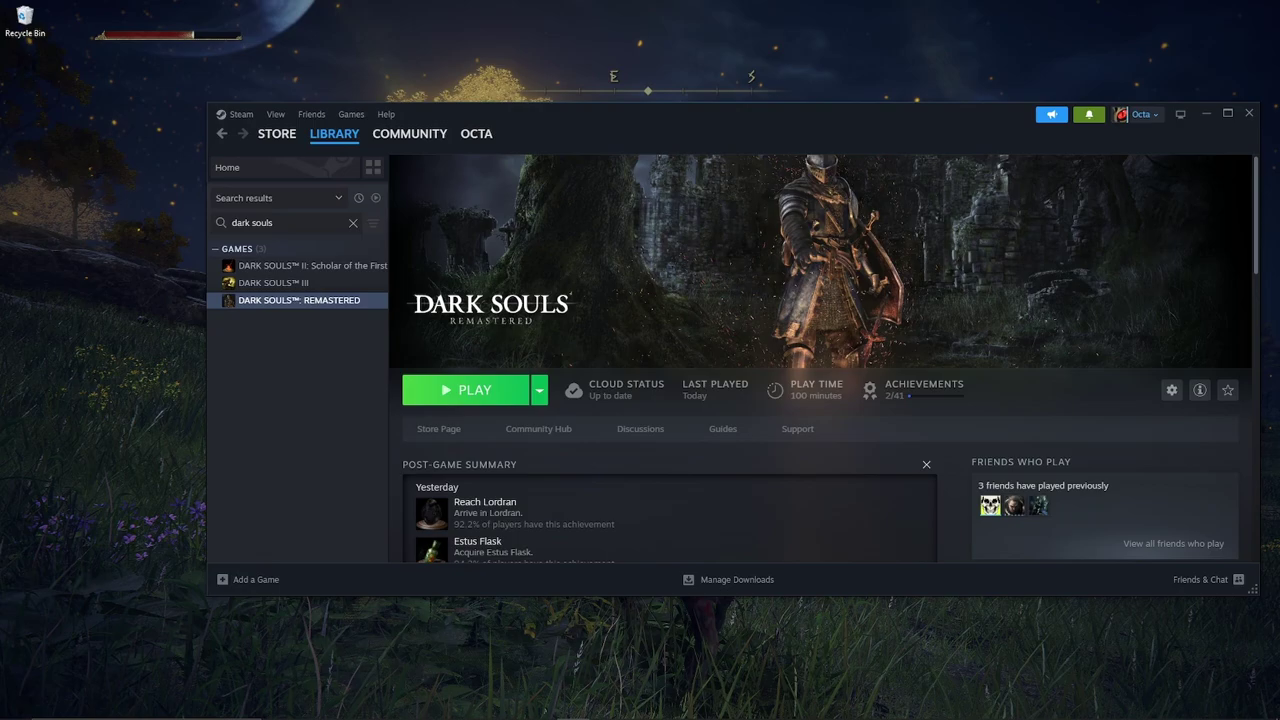
left_click(361, 706)
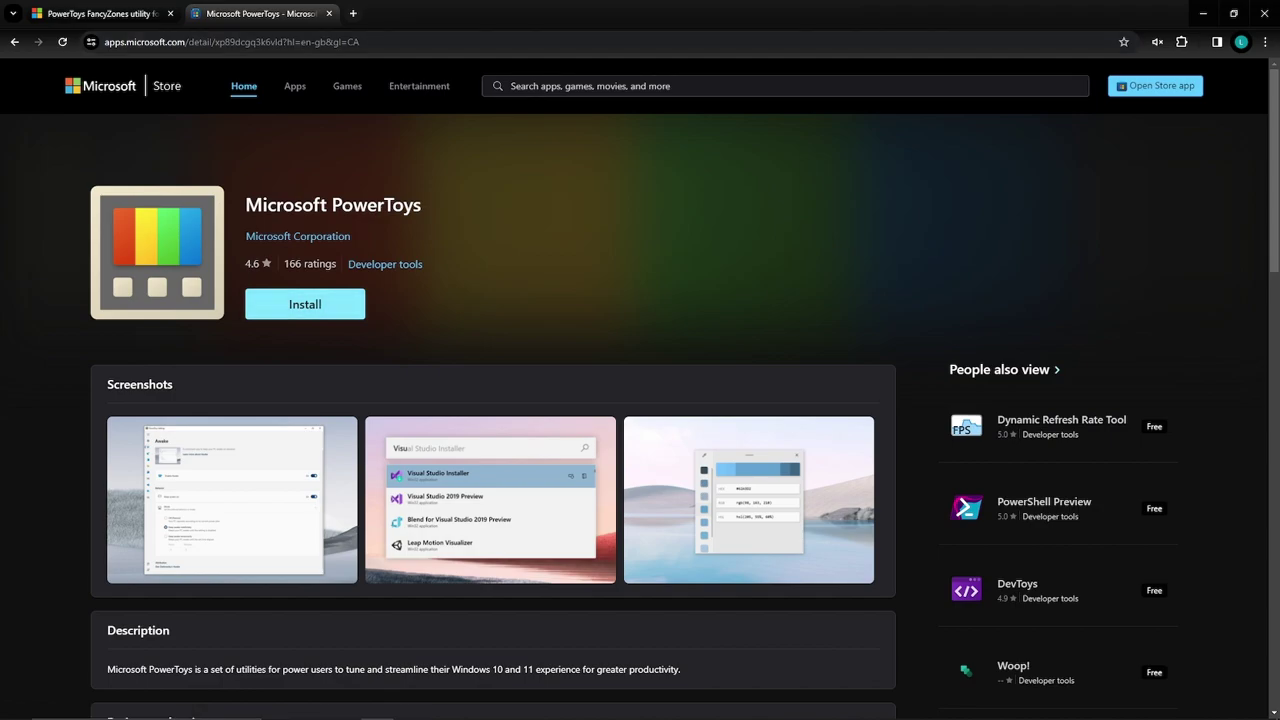
left_click(305, 304)
left_click(703, 158)
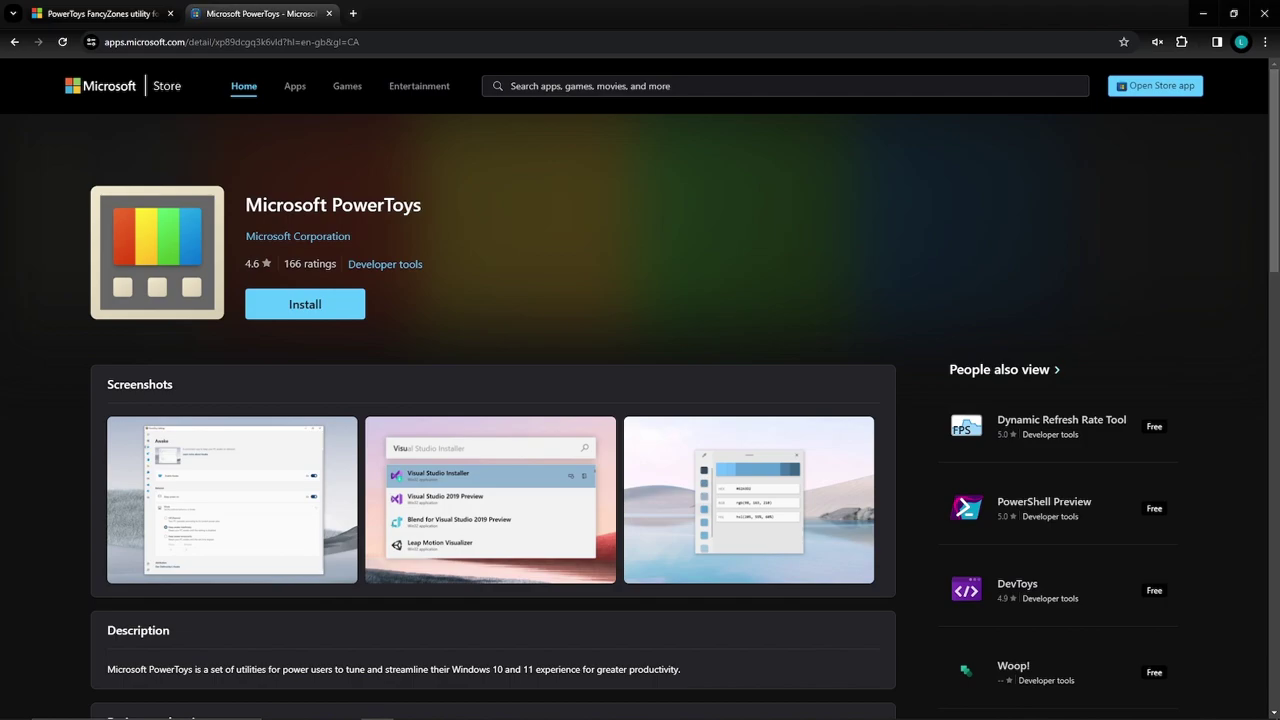
key("super")
key("super")
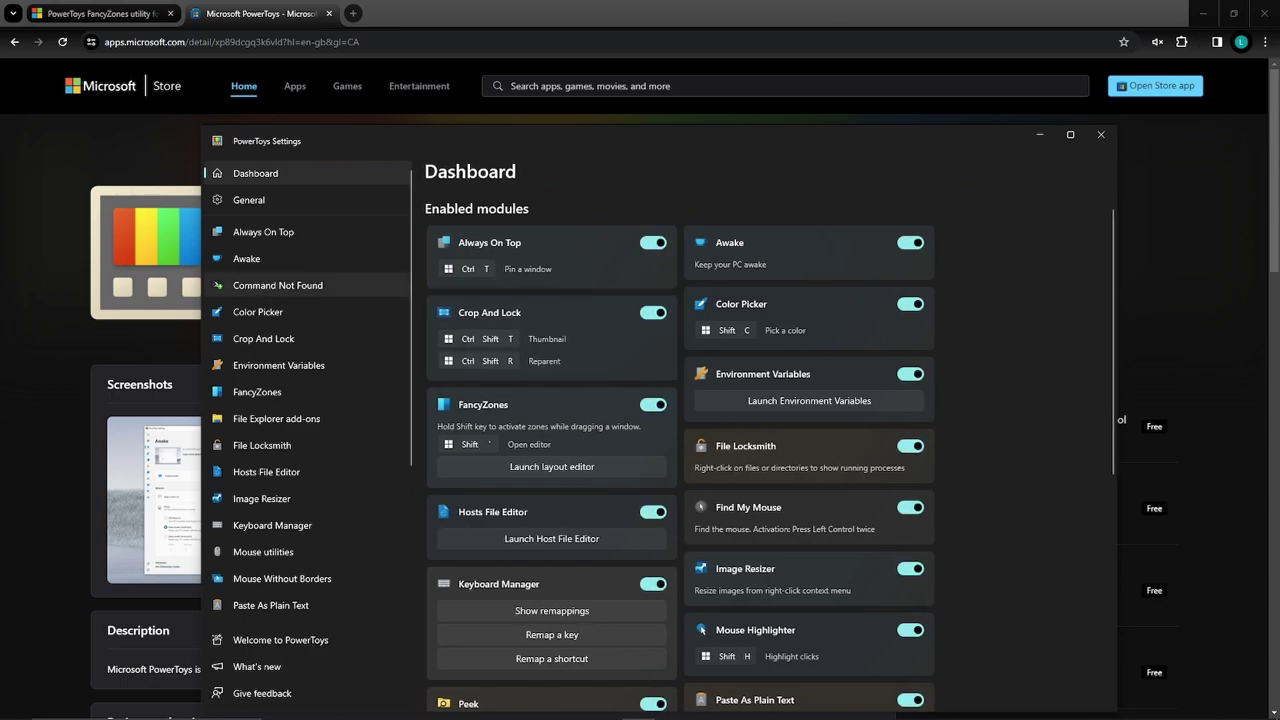
- Go to the FancyZones page in PowerToys Settings and launch its layout editor
left_click(257, 392)
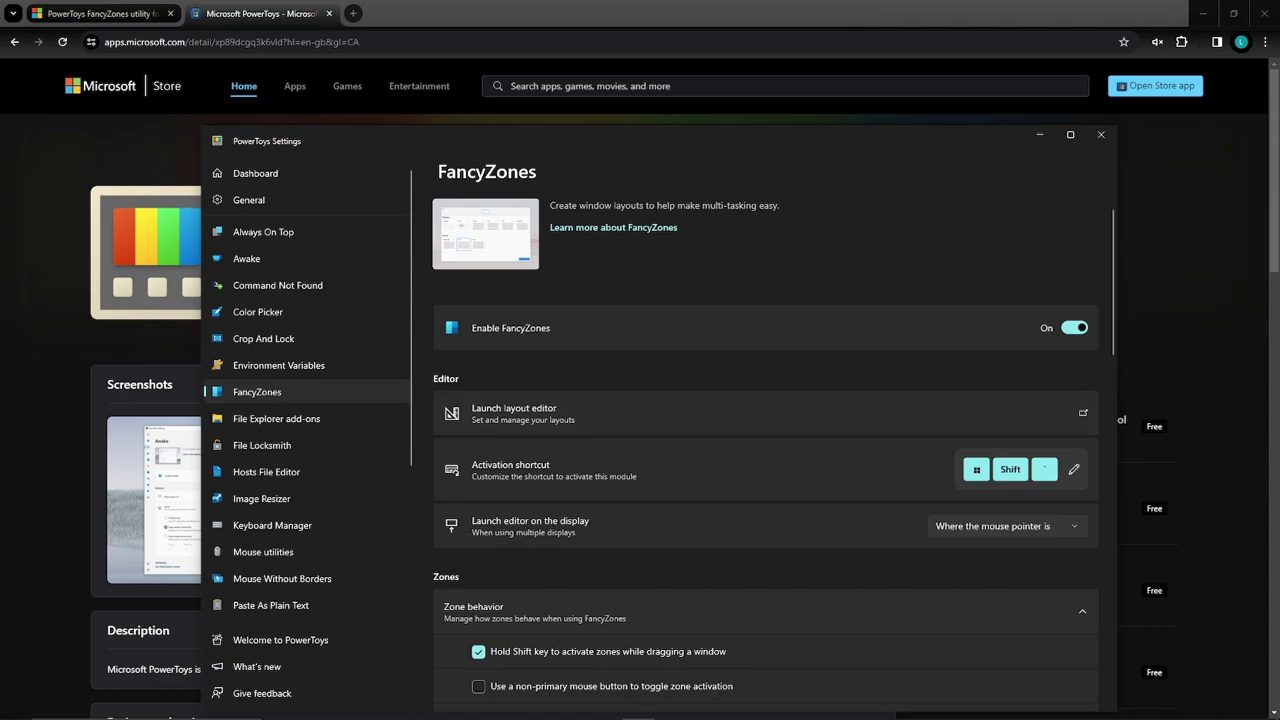
left_click(760, 412)
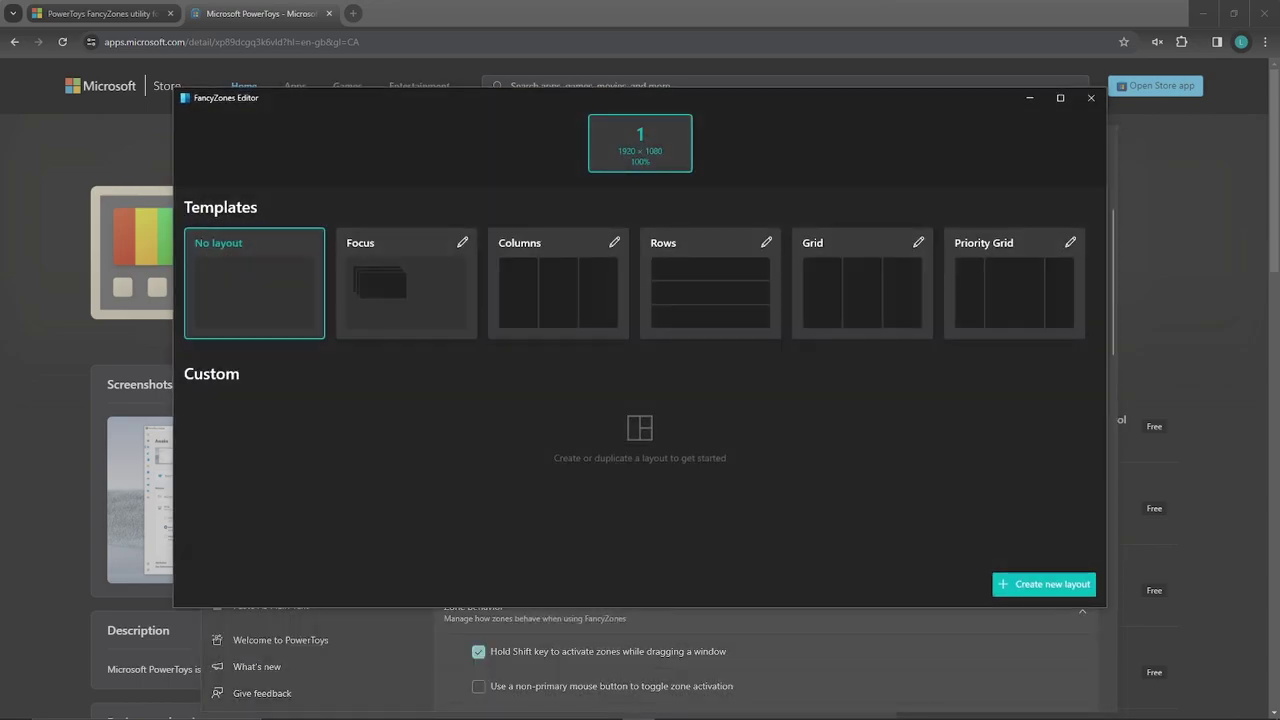
- Create a new Grid layout, delete both zone dividers to leave one full-screen zone, and save it
left_click(1043, 584)
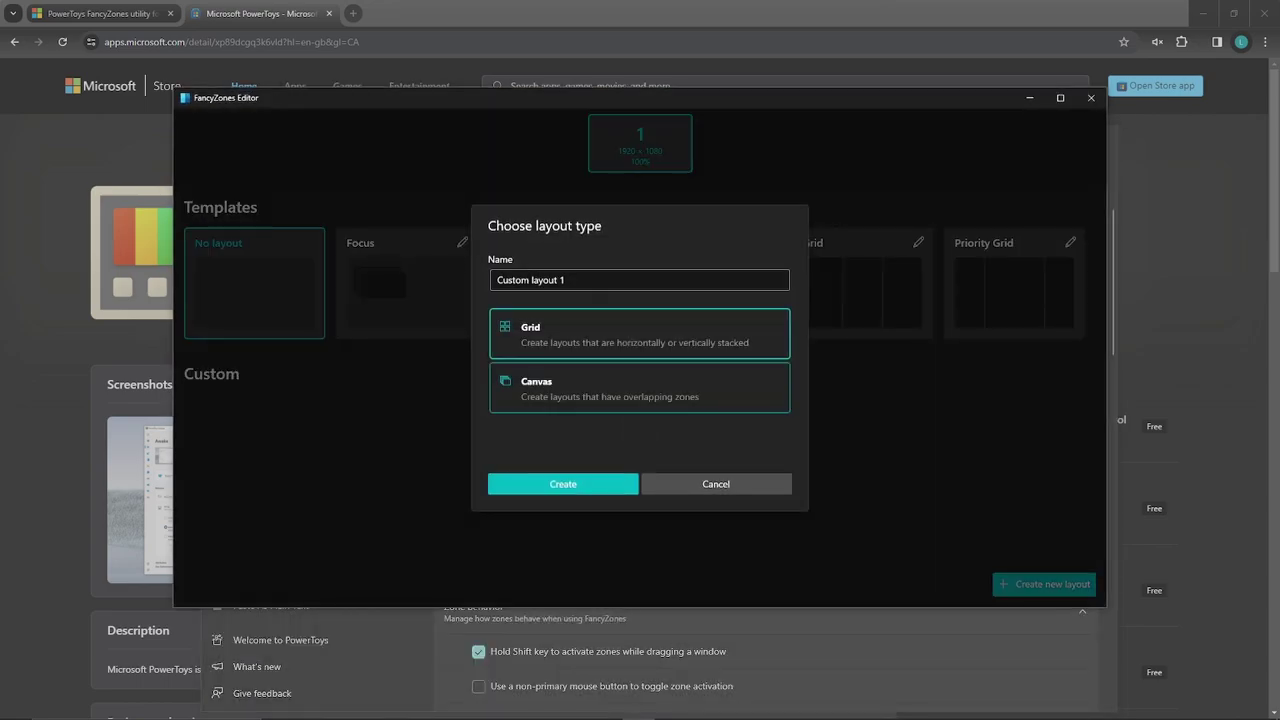
left_click(563, 484)
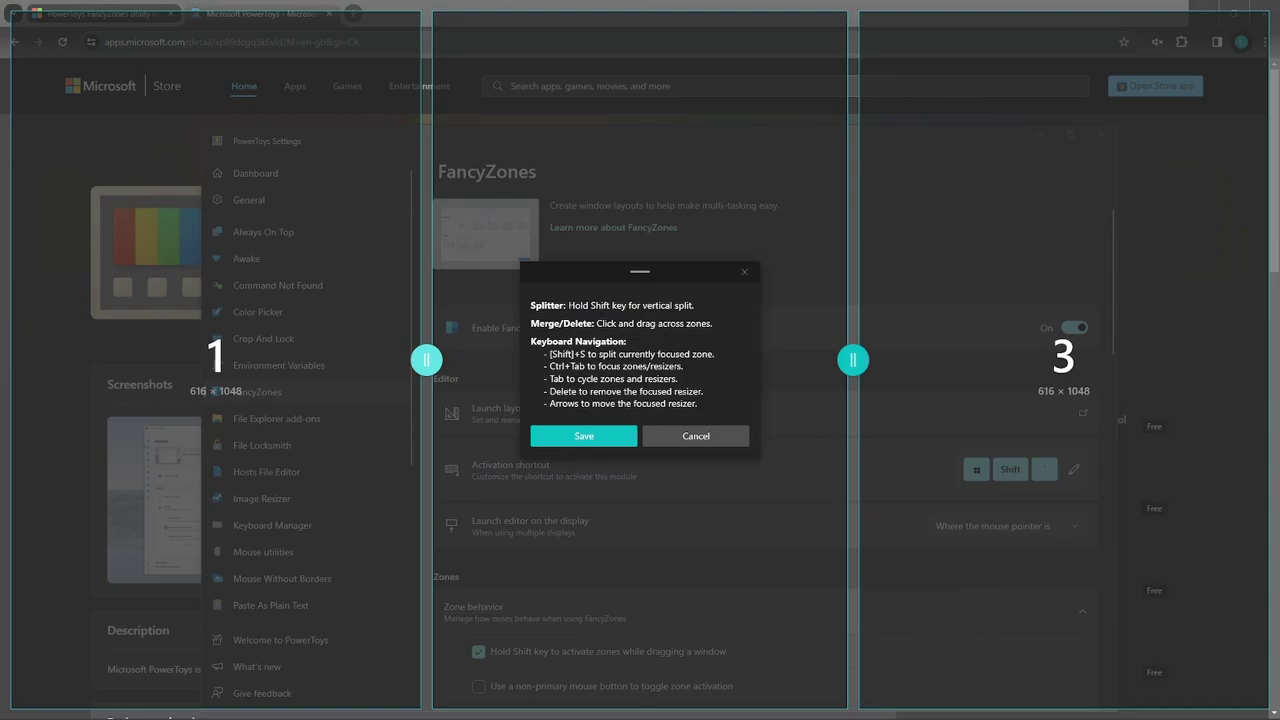
key("Tab")
key("Tab")
key("Tab")
key("Tab")
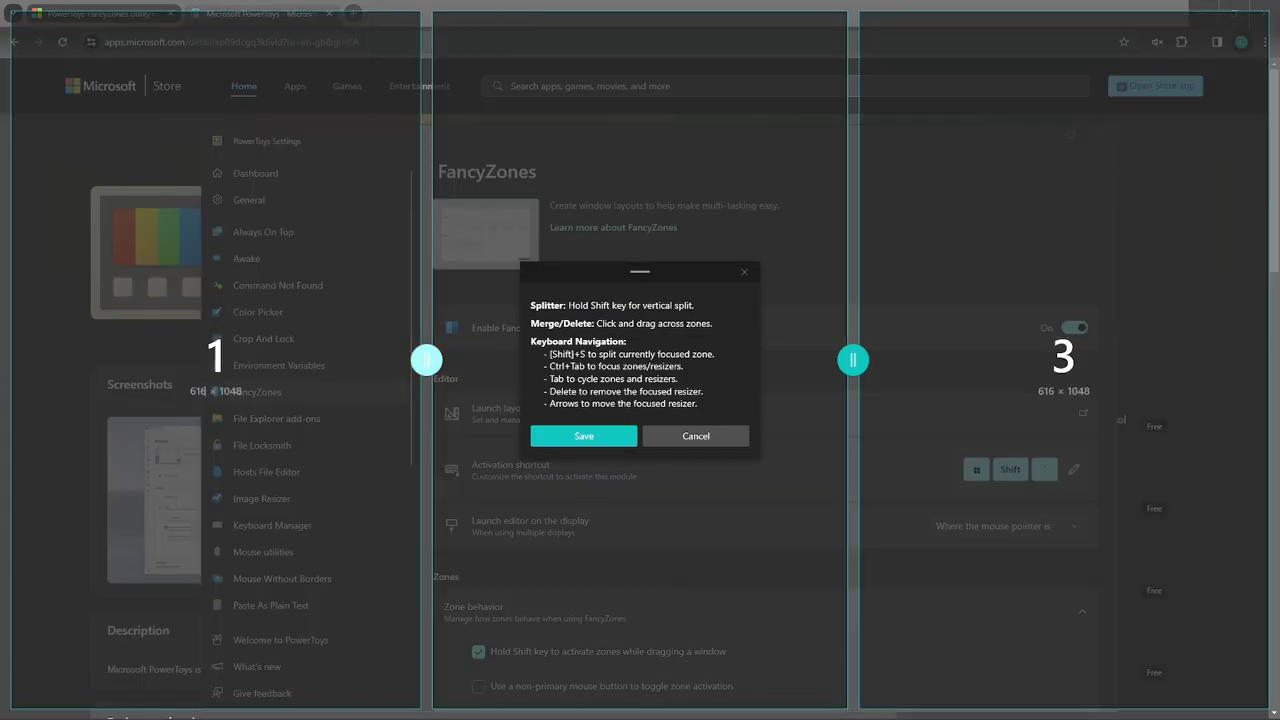
key("Delete")
key("Tab")
key("Tab")
key("Tab")
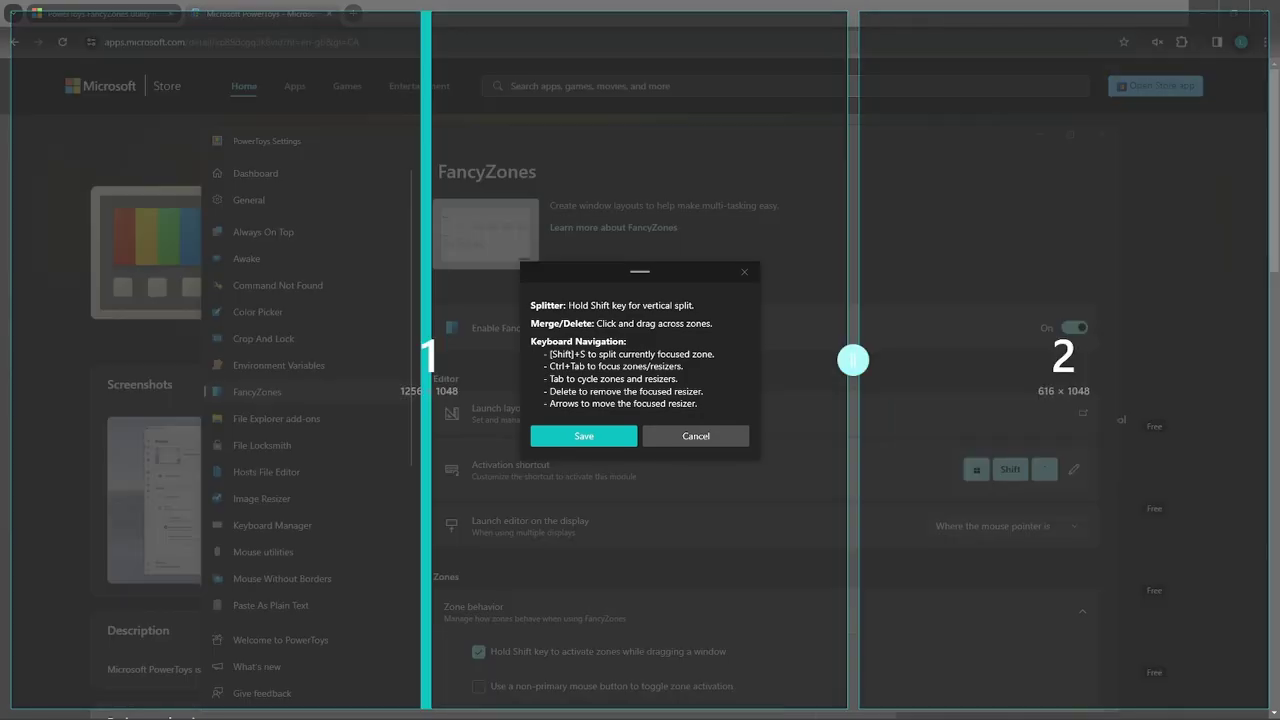
key("Delete")
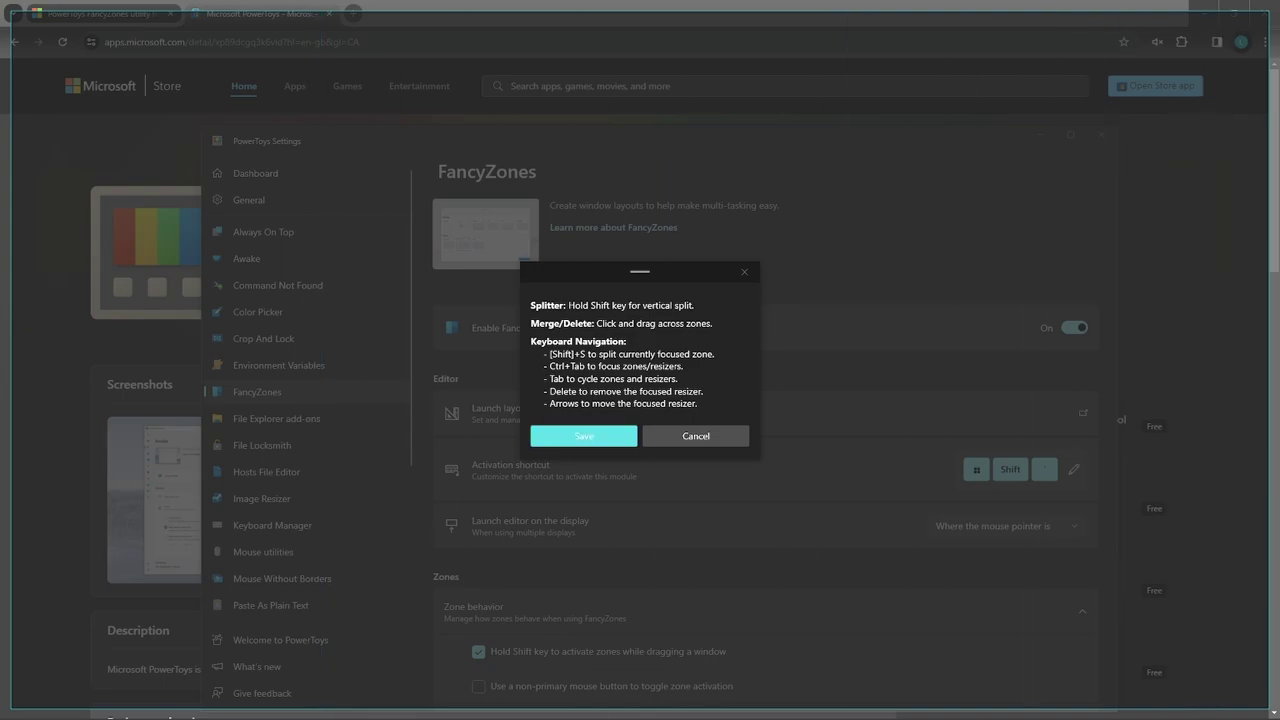
left_click(584, 436)
- Set Custom layout 1's zone spacing to 1 px, save it, and apply it as the active layout
left_click(309, 407)
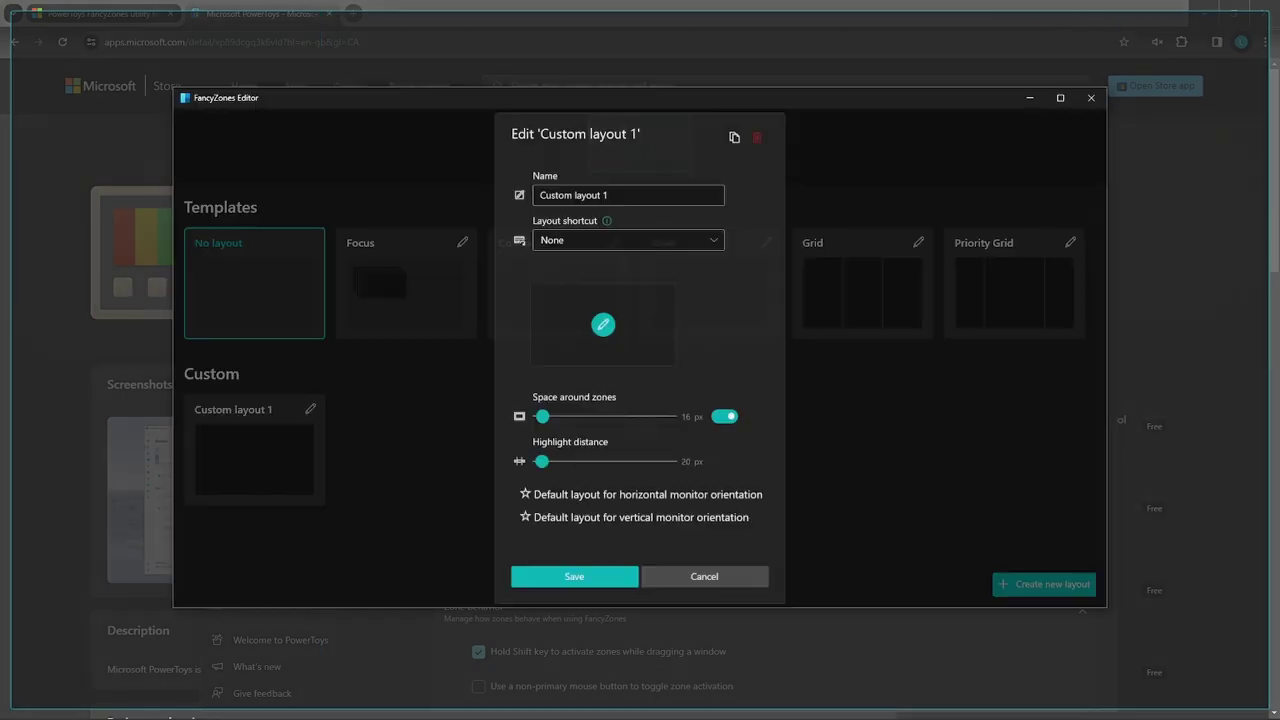
left_click_drag(543, 416, 536, 416)
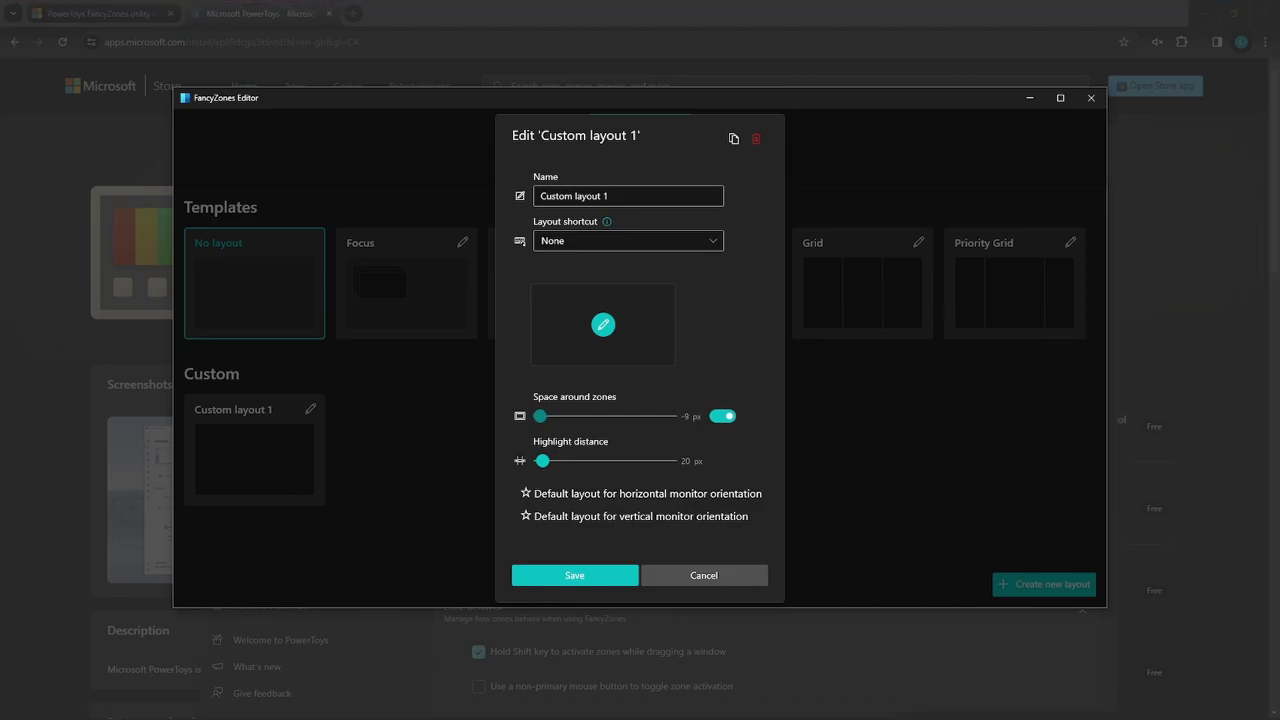
key("Right")
key("Right")
key("Right")
key("Right")
key("Right")
key("Right")
key("Right")
key("Right")
key("Right")
key("Right")
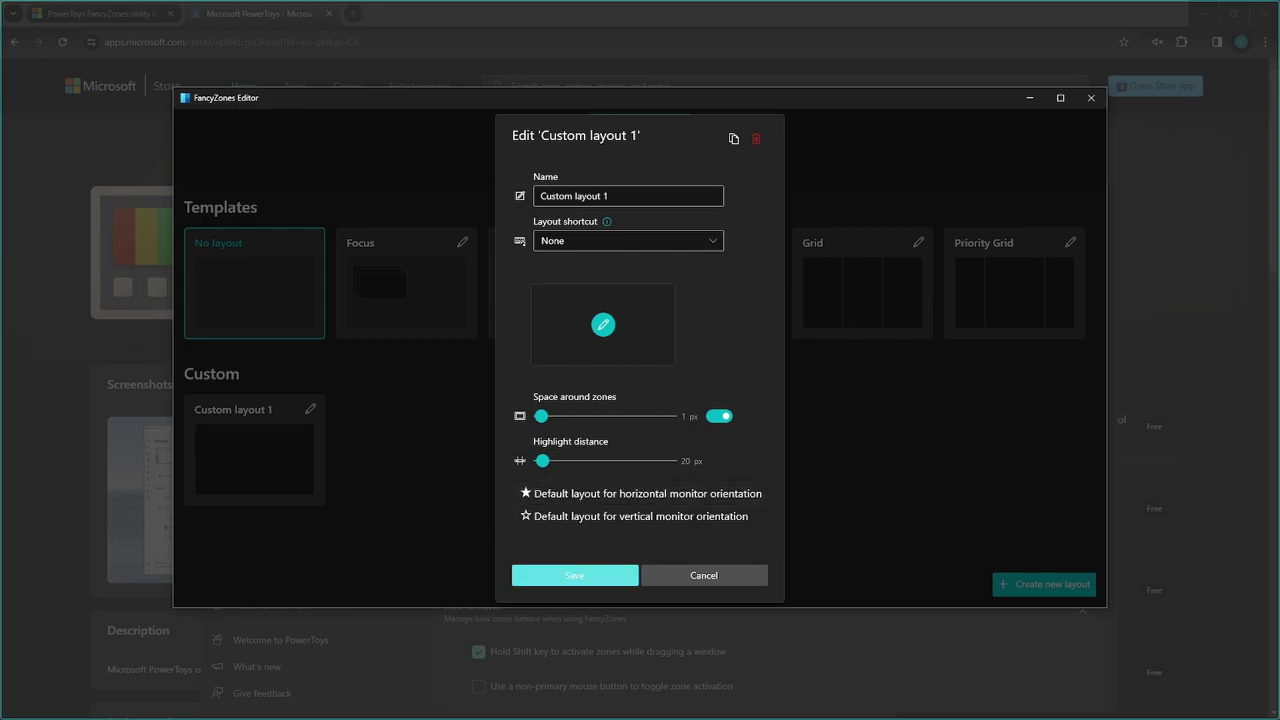
left_click(575, 575)
left_click(254, 450)
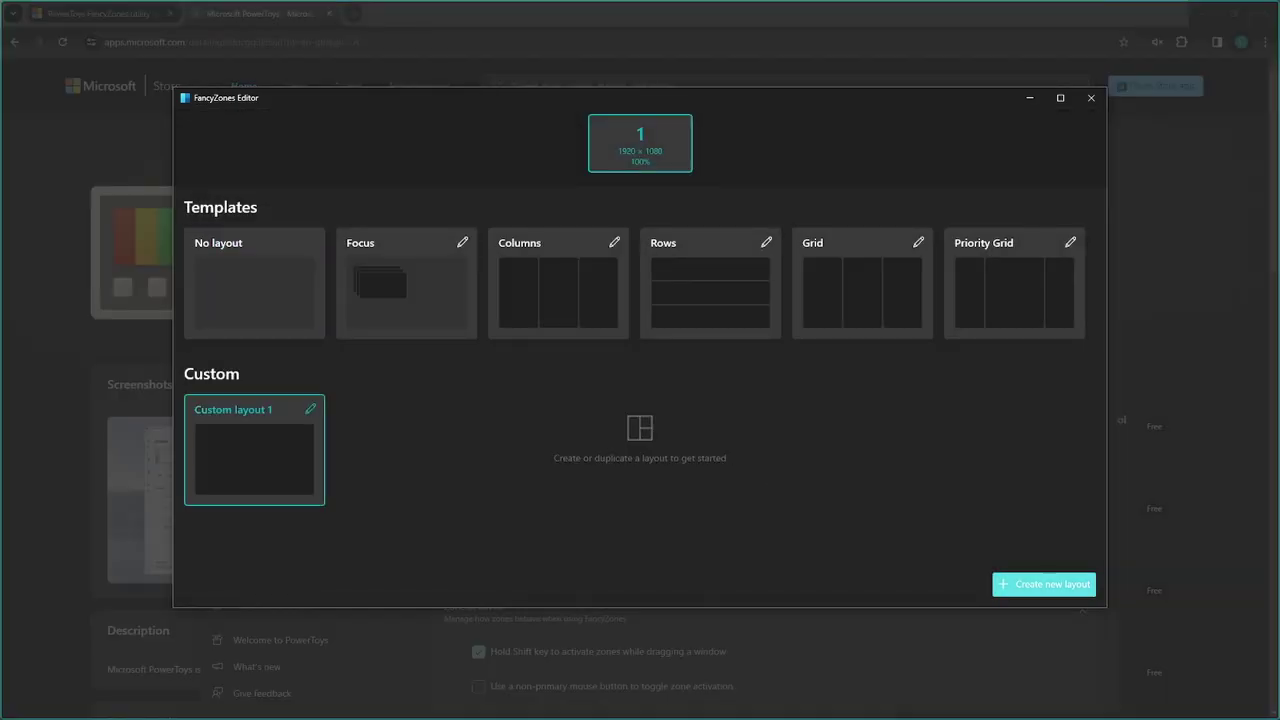
- Close the editor, tick 'Move newly created windows to their last known zone', and turn Override Windows Snap on
left_click(1091, 97)
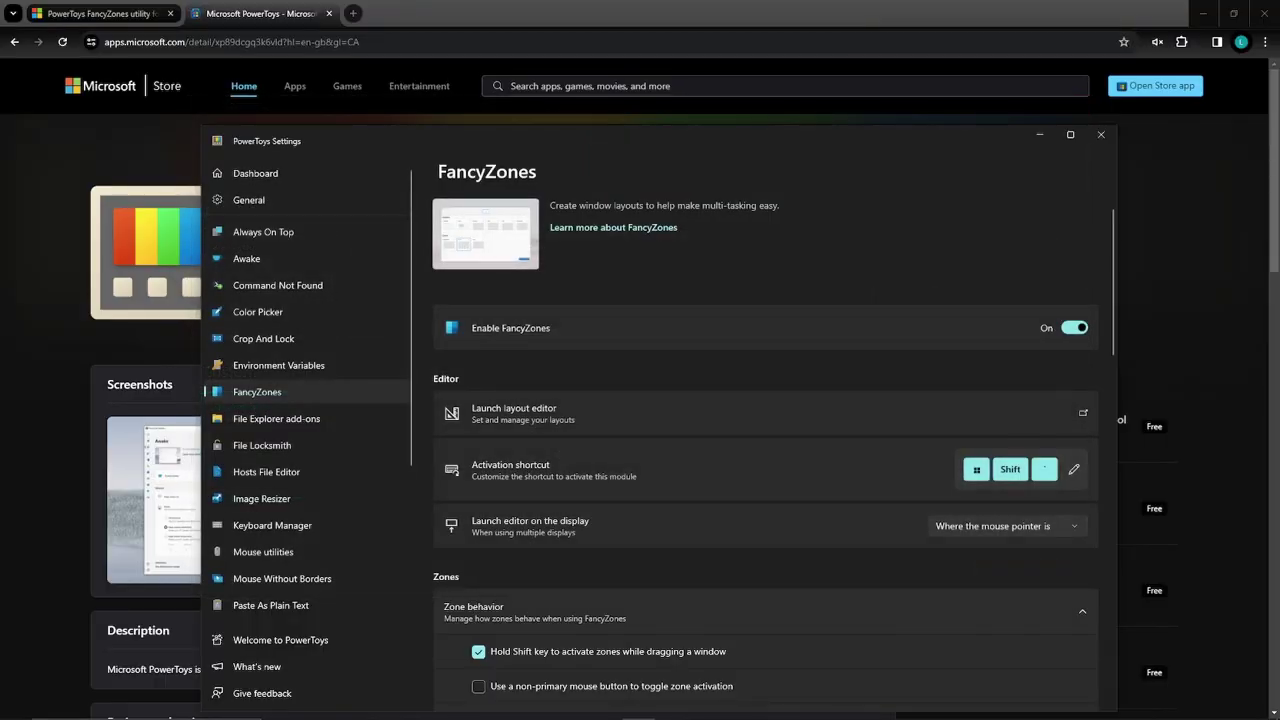
scroll(765, 450, "down", 8)
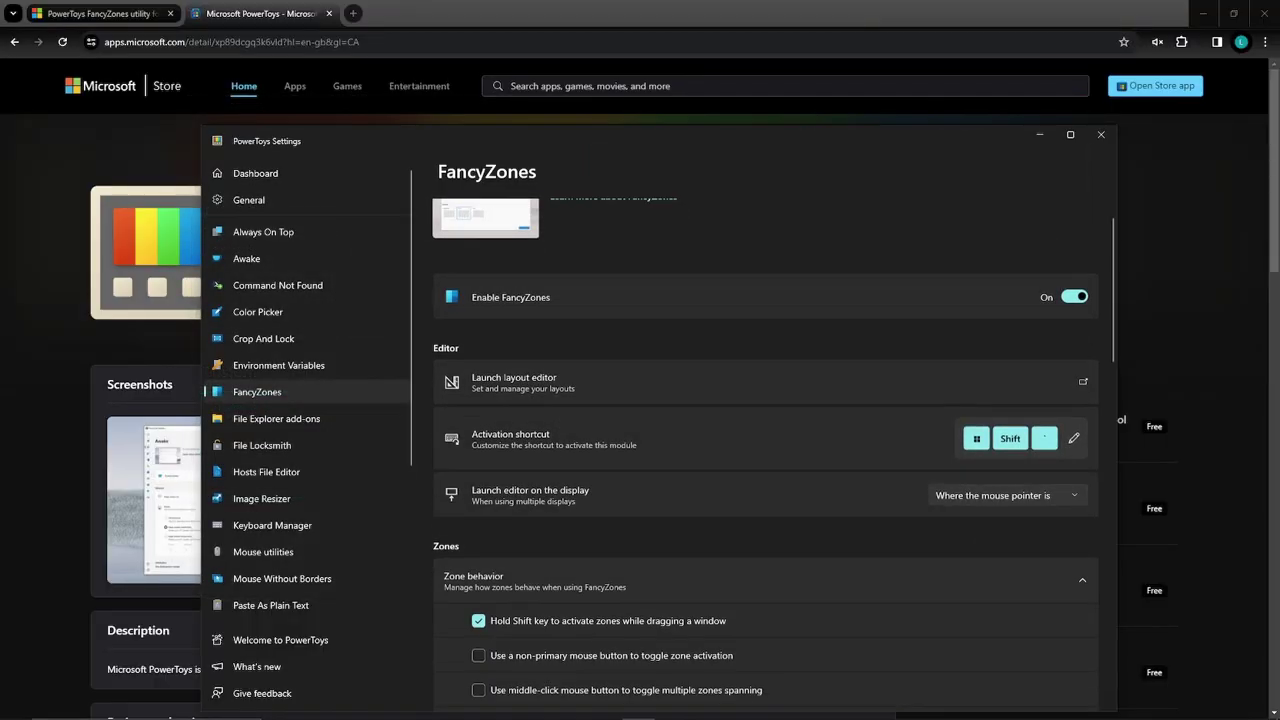
scroll(765, 450, "down", 2)
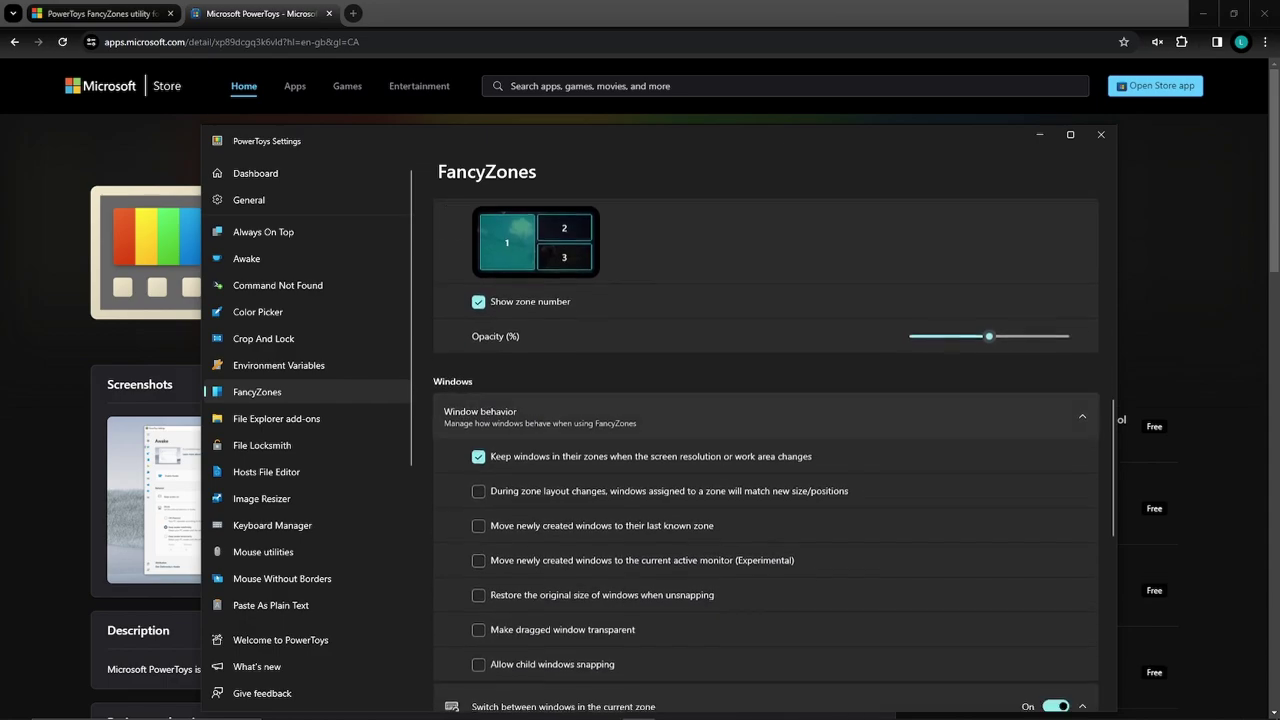
scroll(765, 450, "down", 2)
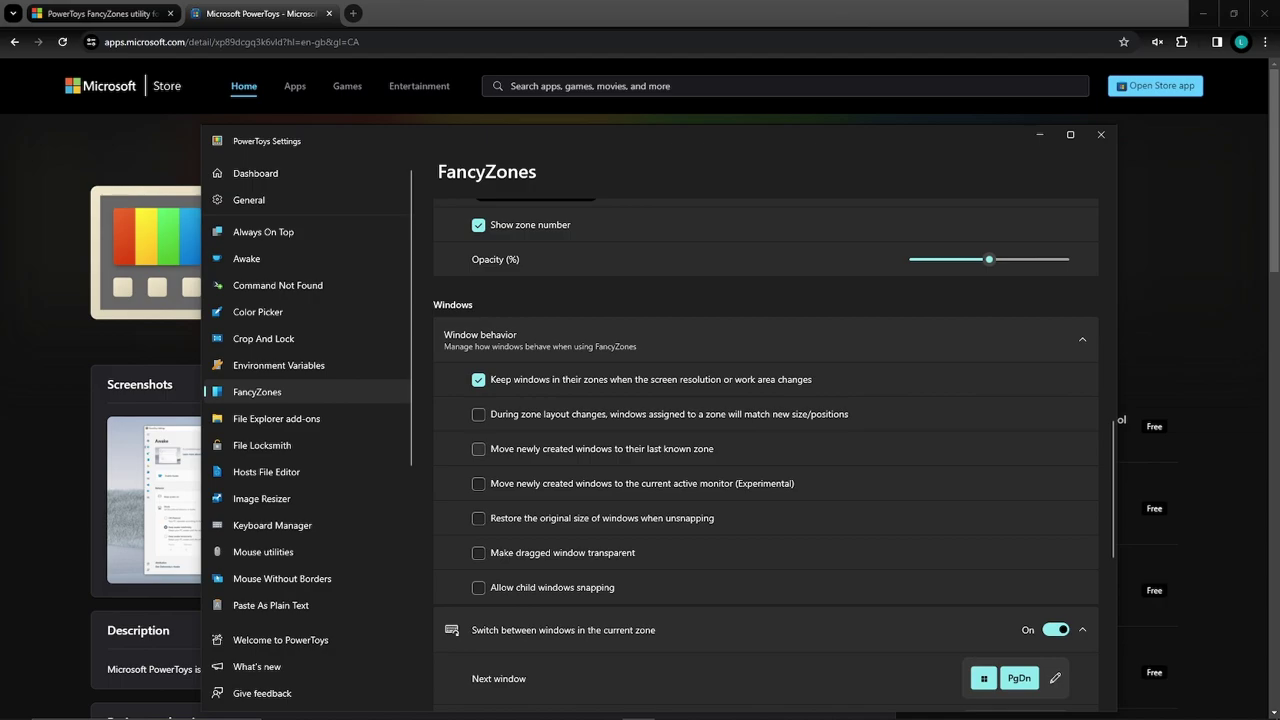
left_click(478, 449)
scroll(766, 455, "down", 5)
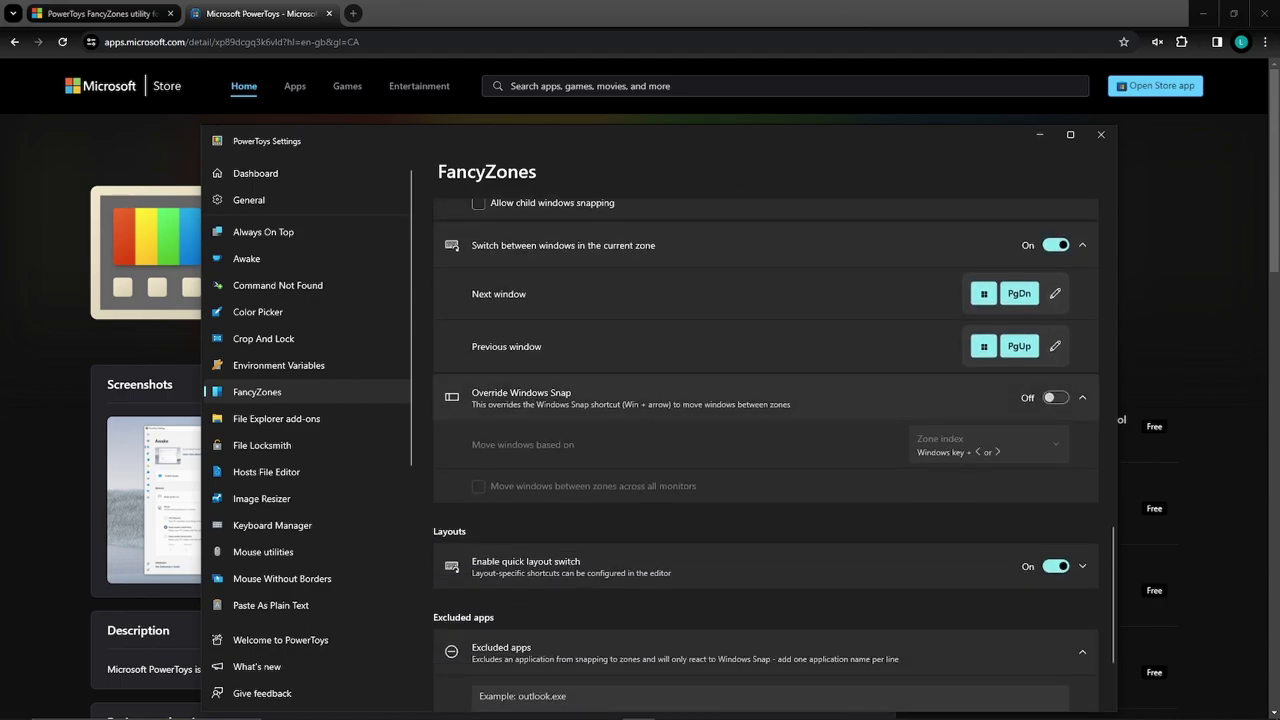
left_click(1055, 397)
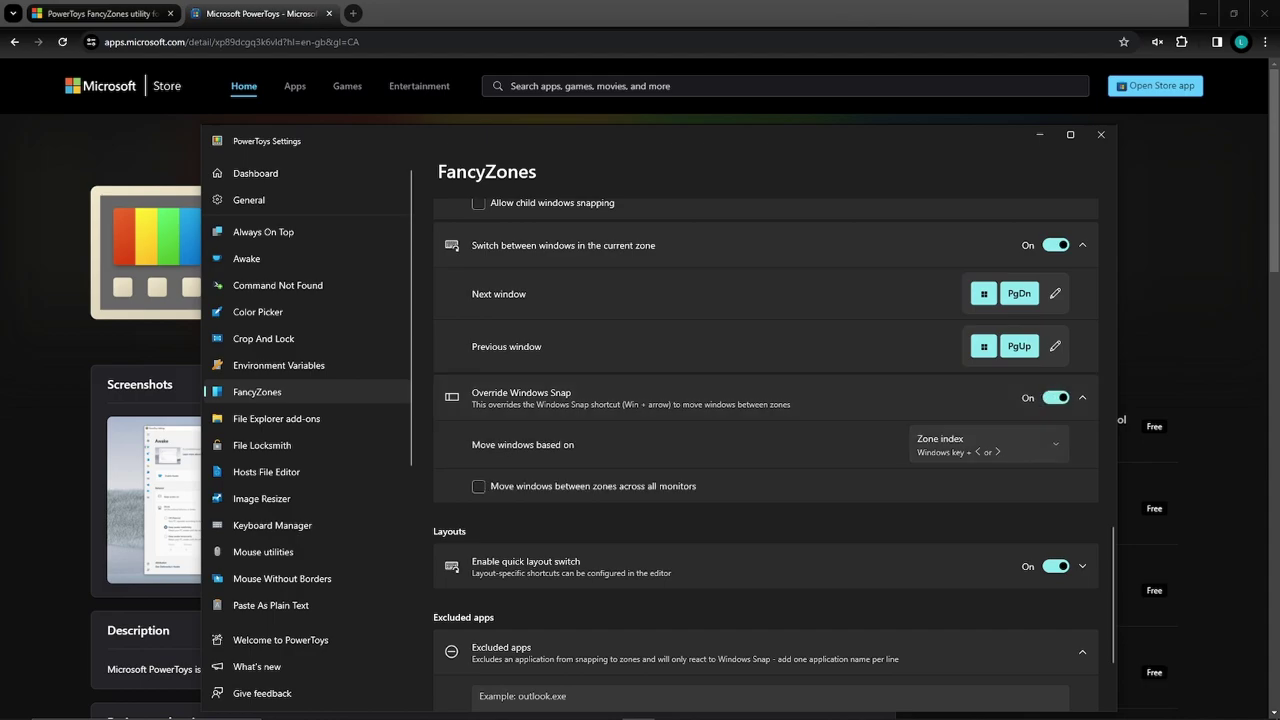
scroll(766, 450, "down", 4)
scroll(766, 450, "up", 9)
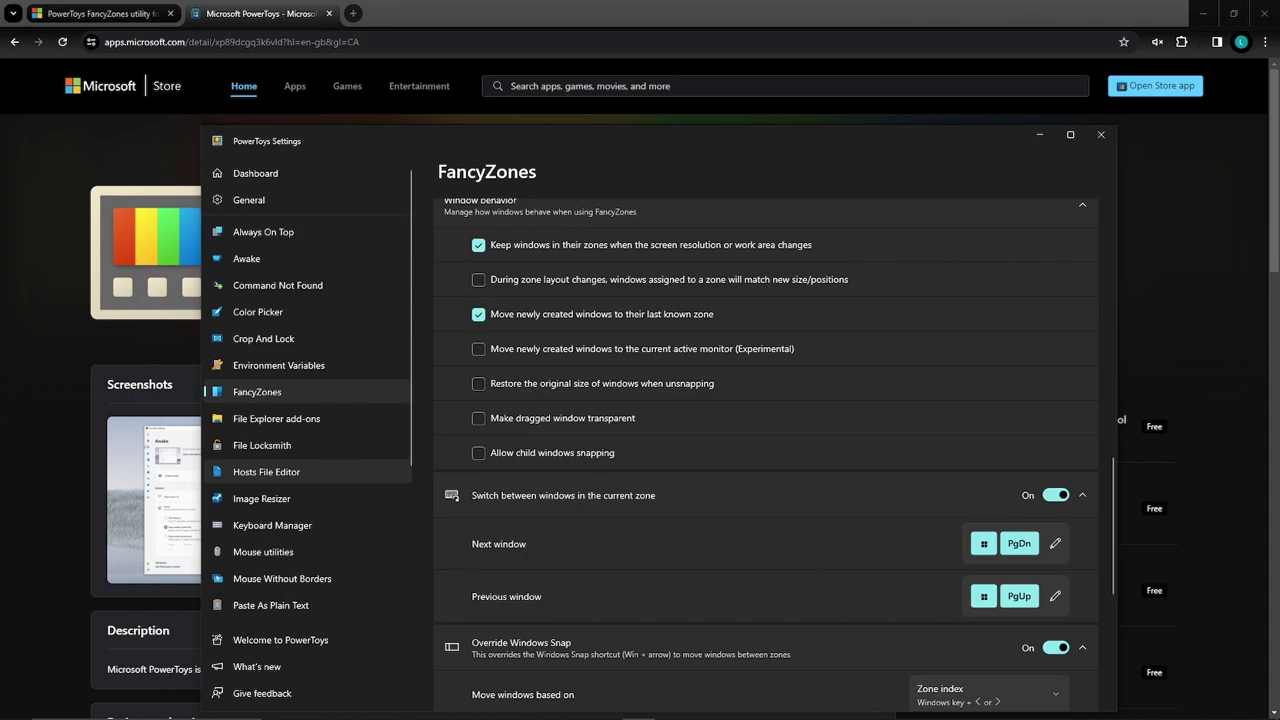
- Switch off the PowerToys Run module on the Dashboard and close the PowerToys Settings window
left_click(255, 173)
scroll(680, 450, "down", 3)
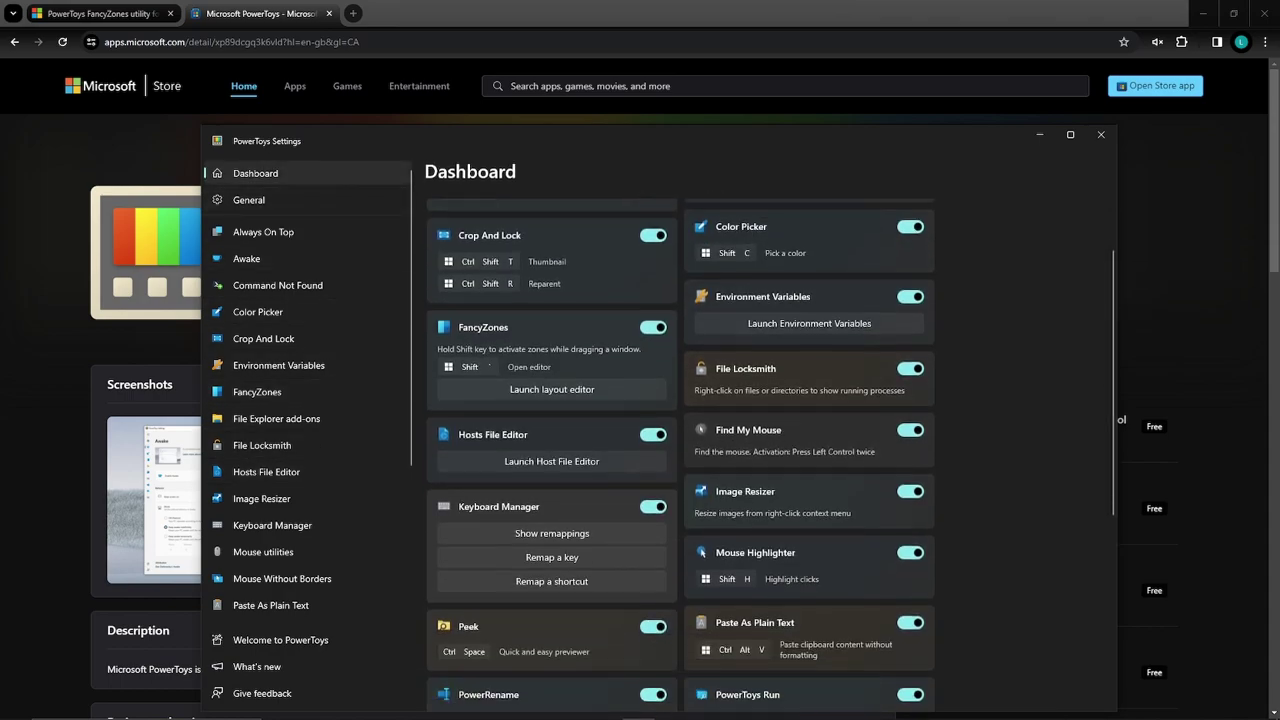
scroll(810, 470, "down", 2)
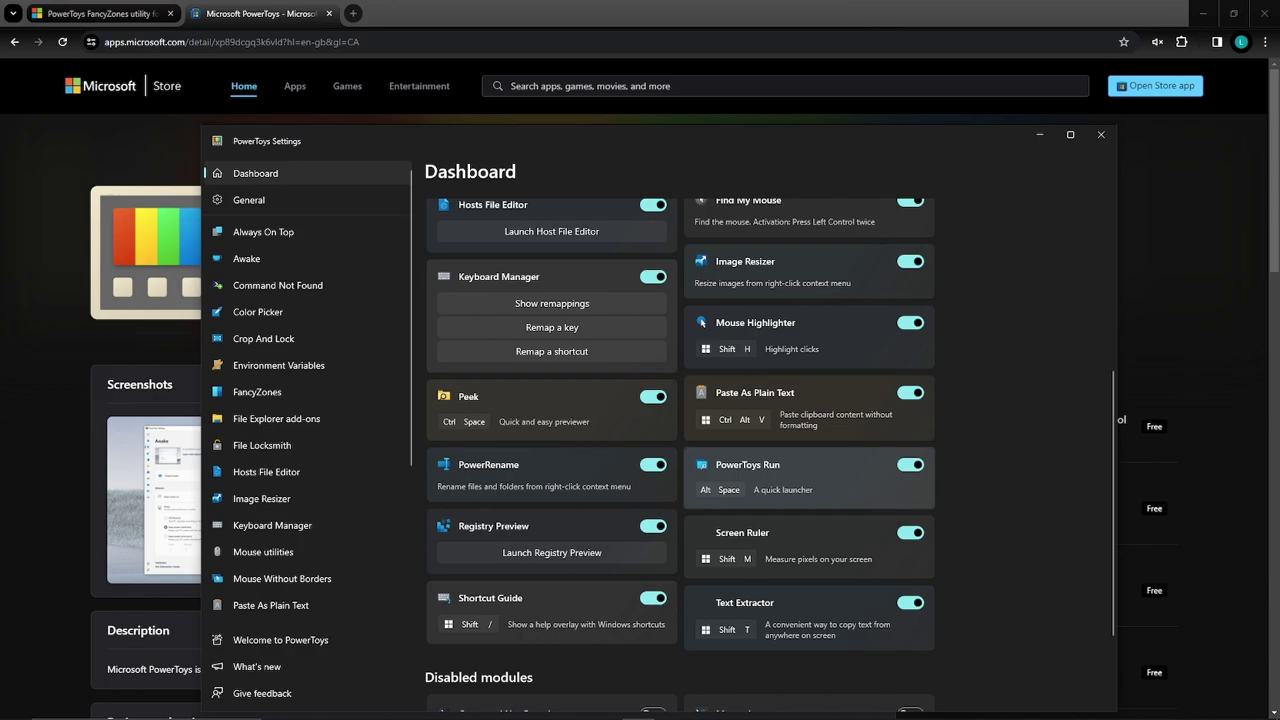
left_click(910, 464)
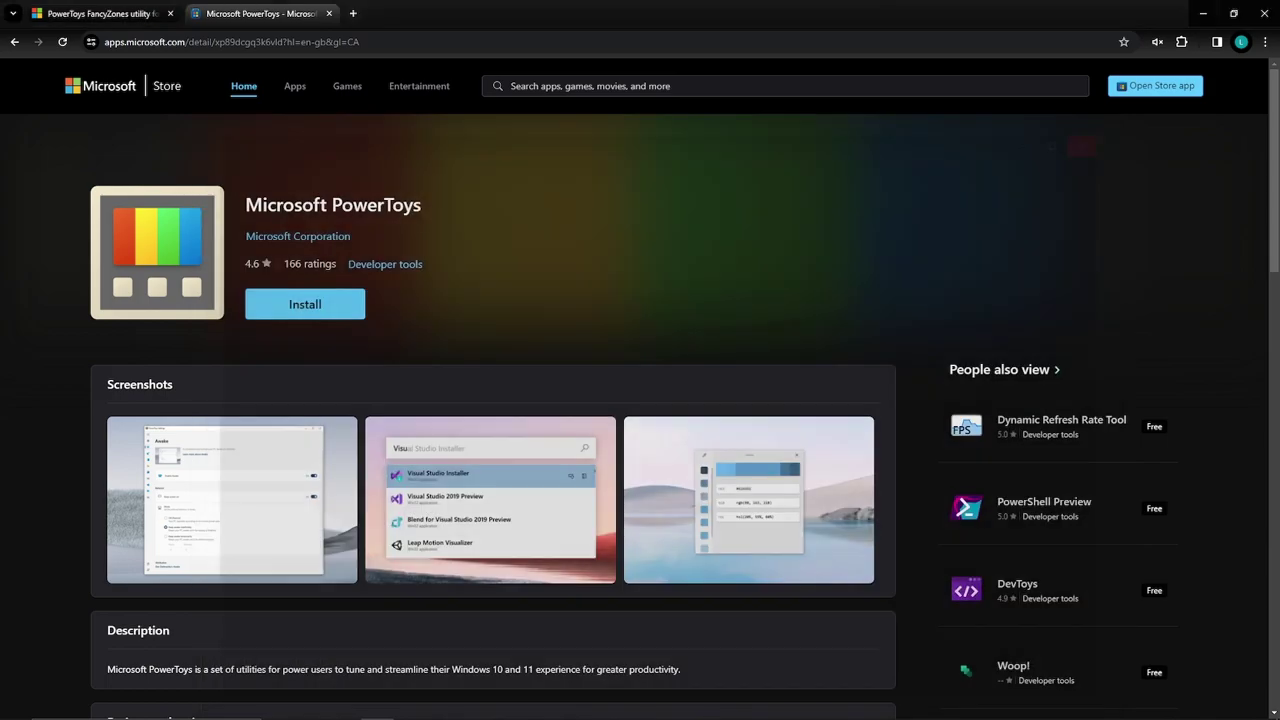
left_click(1101, 134)
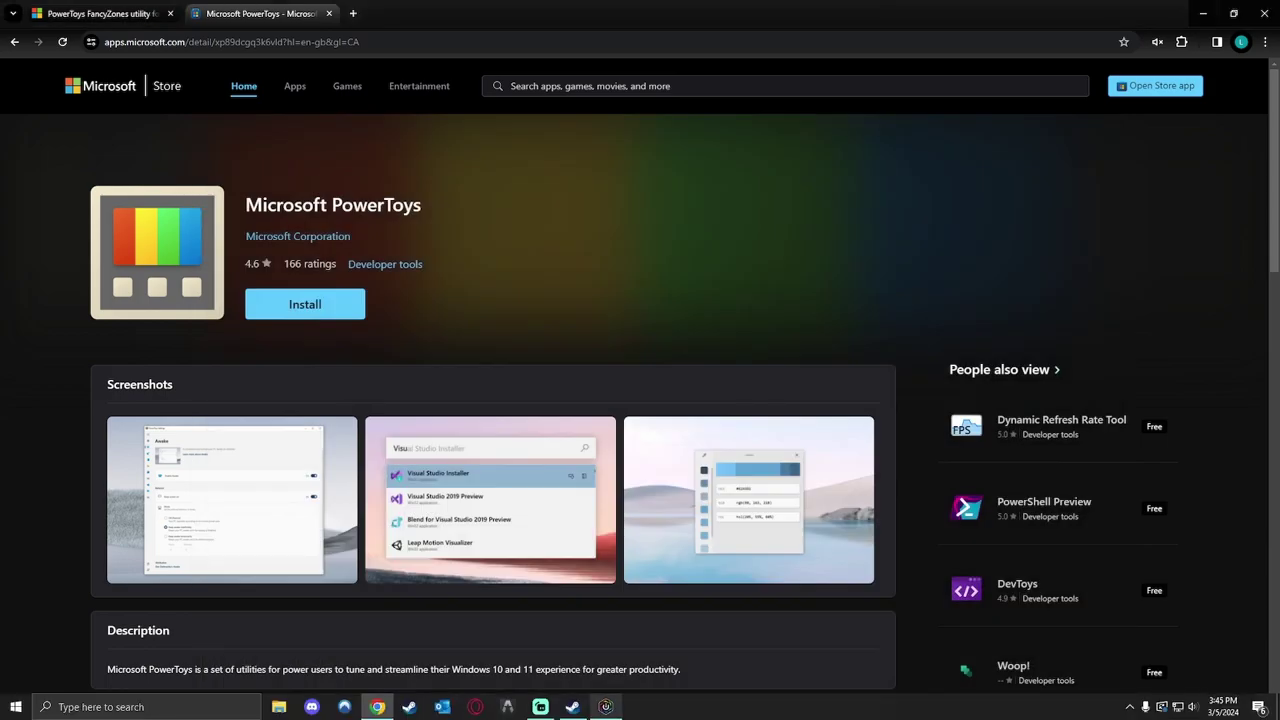
- Launch Dark Souls Remastered from the Steam library, then Alt+Tab from the intro to the desktop
left_click(572, 708)
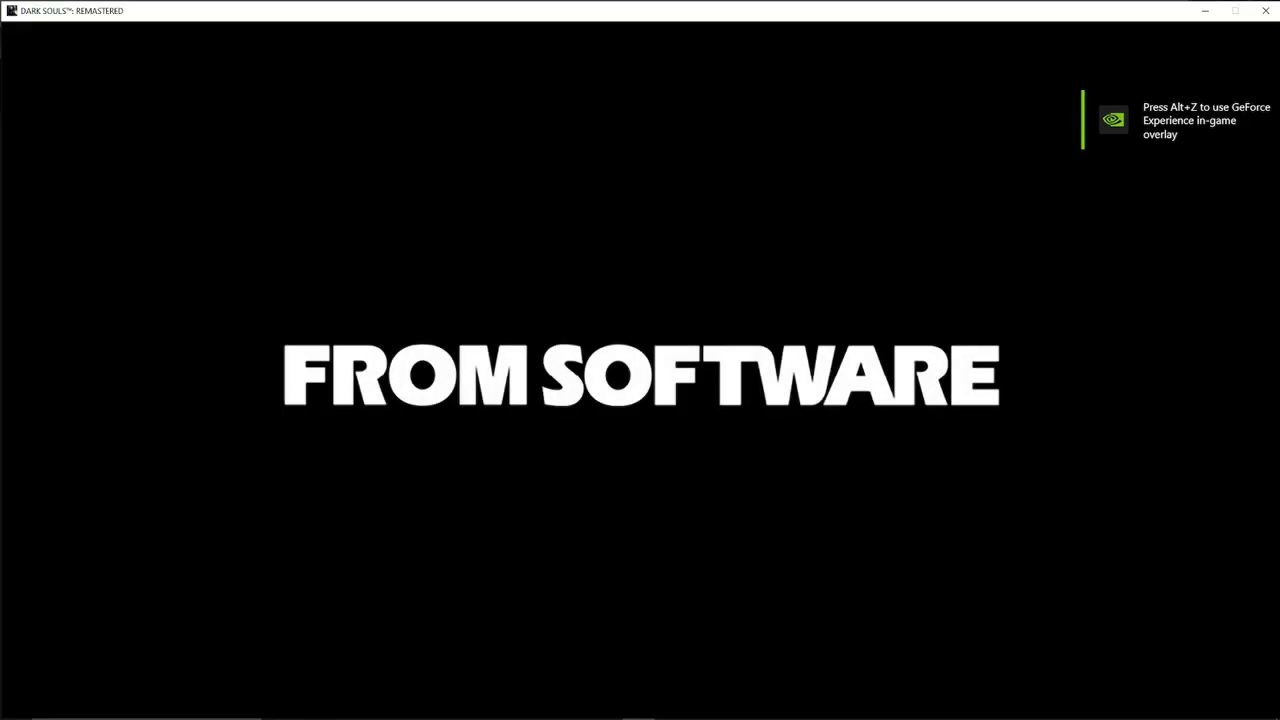
key("alt+Tab")
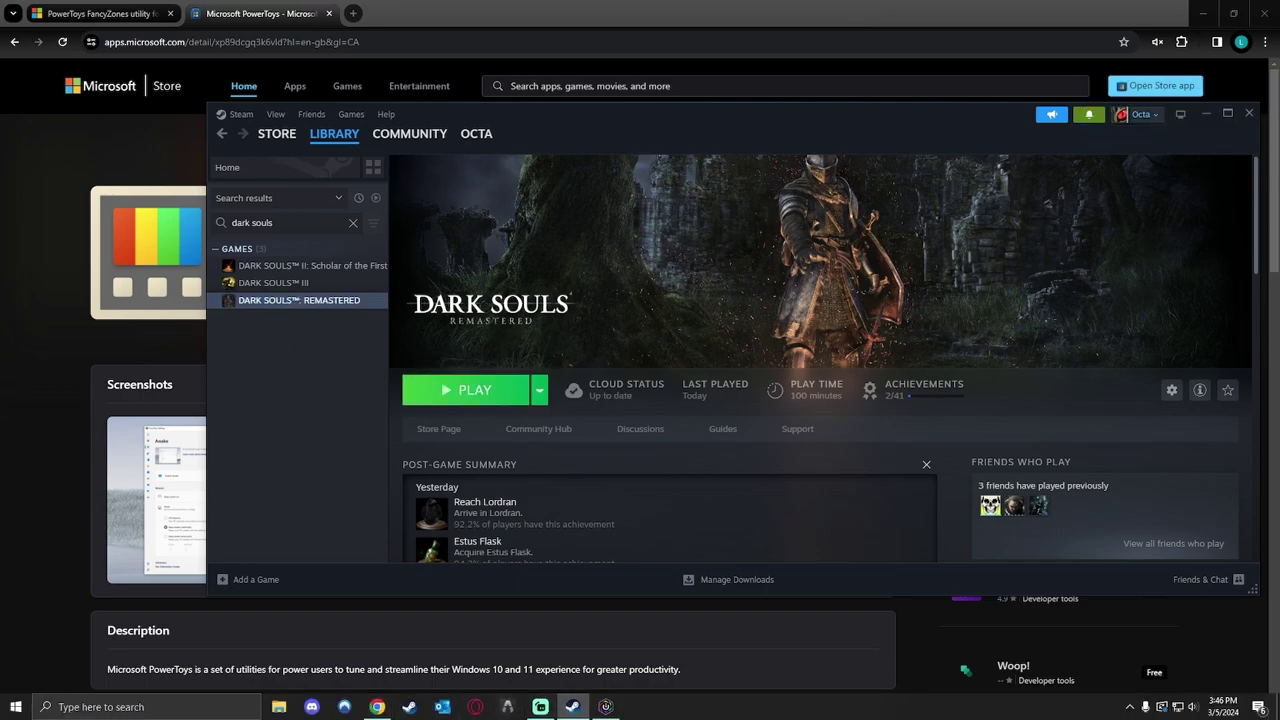
- Reopen PowerToys from Windows search and switch the FancyZones Override Windows Snap toggle to Off
left_click(100, 707)
left_click(120, 418)
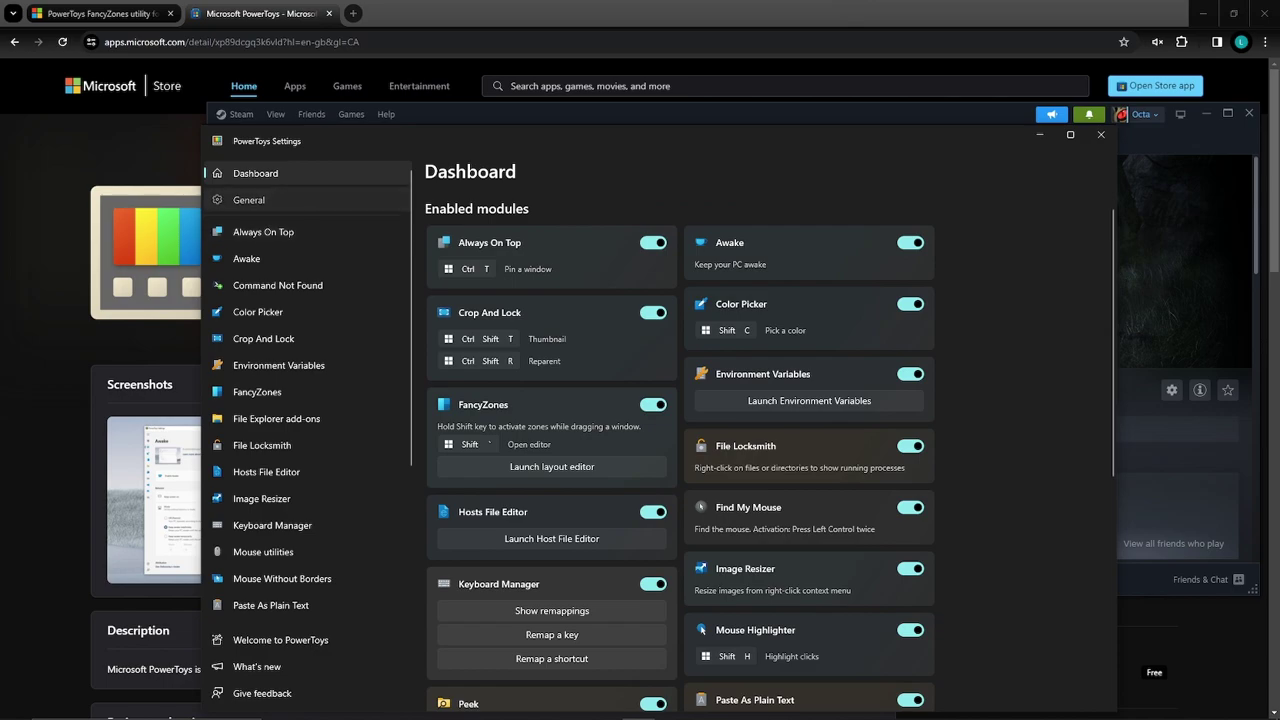
left_click(249, 200)
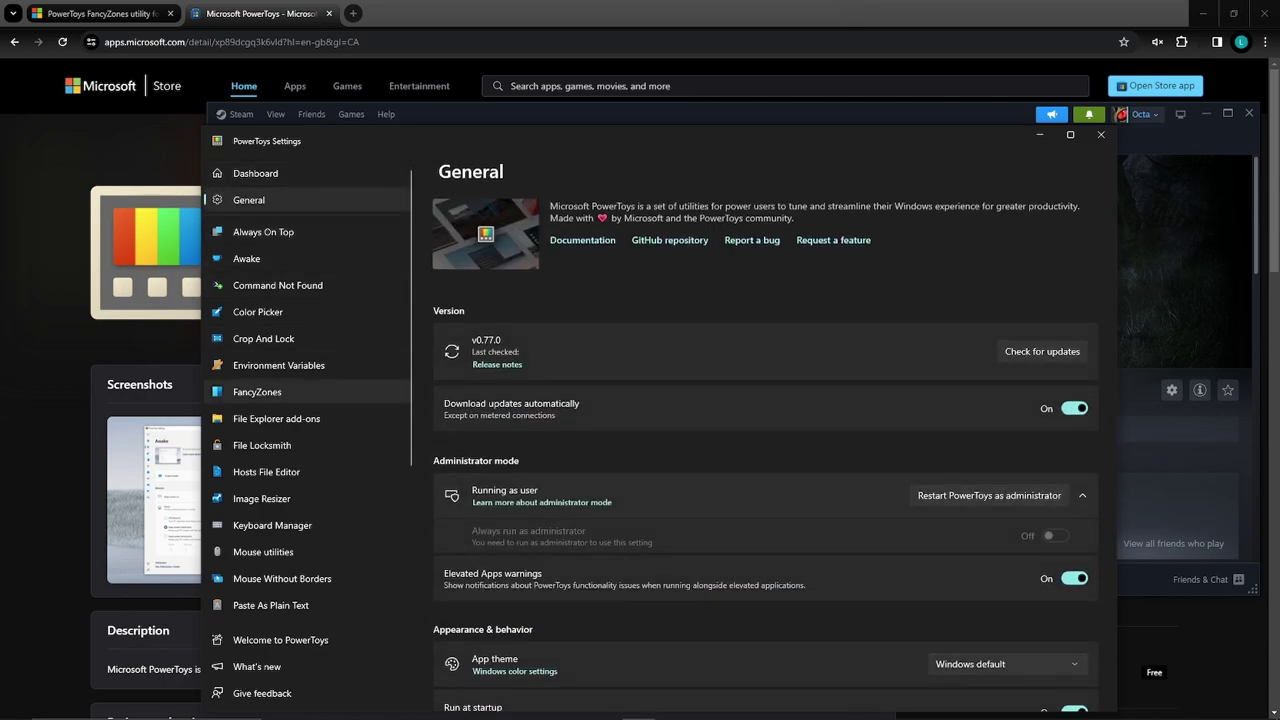
left_click(257, 392)
scroll(765, 430, "down", 10)
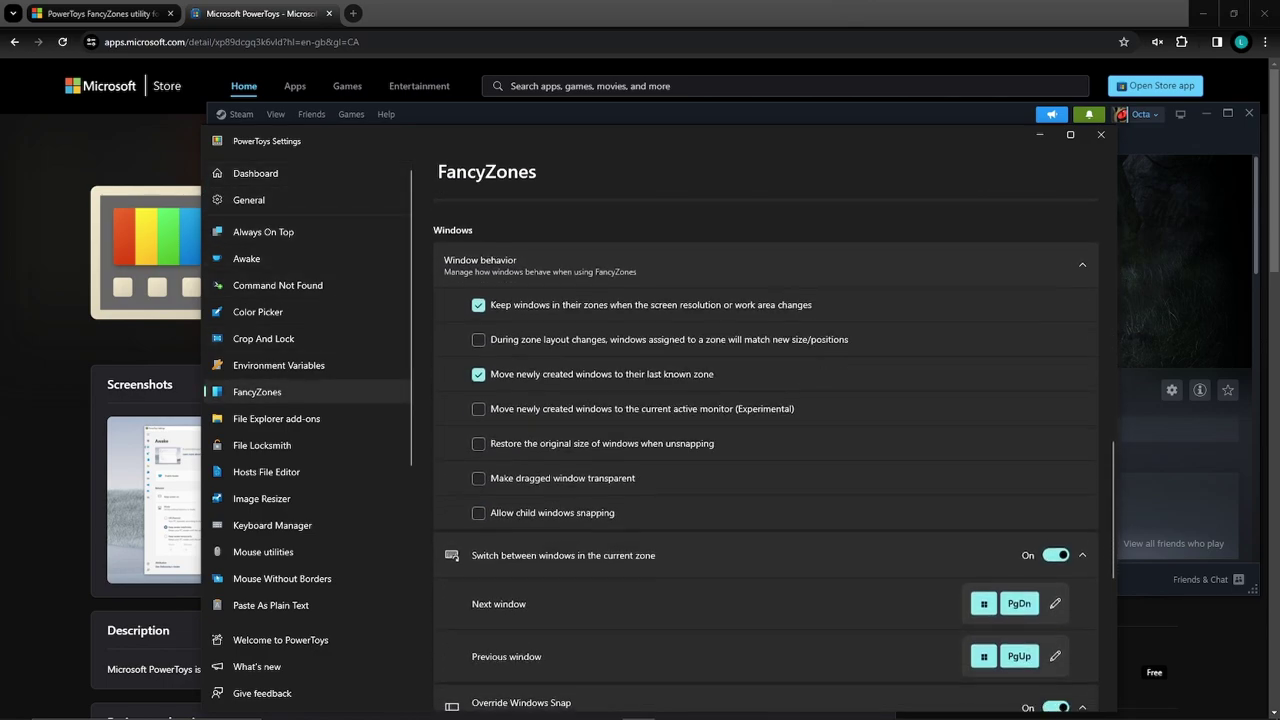
scroll(765, 430, "down", 3)
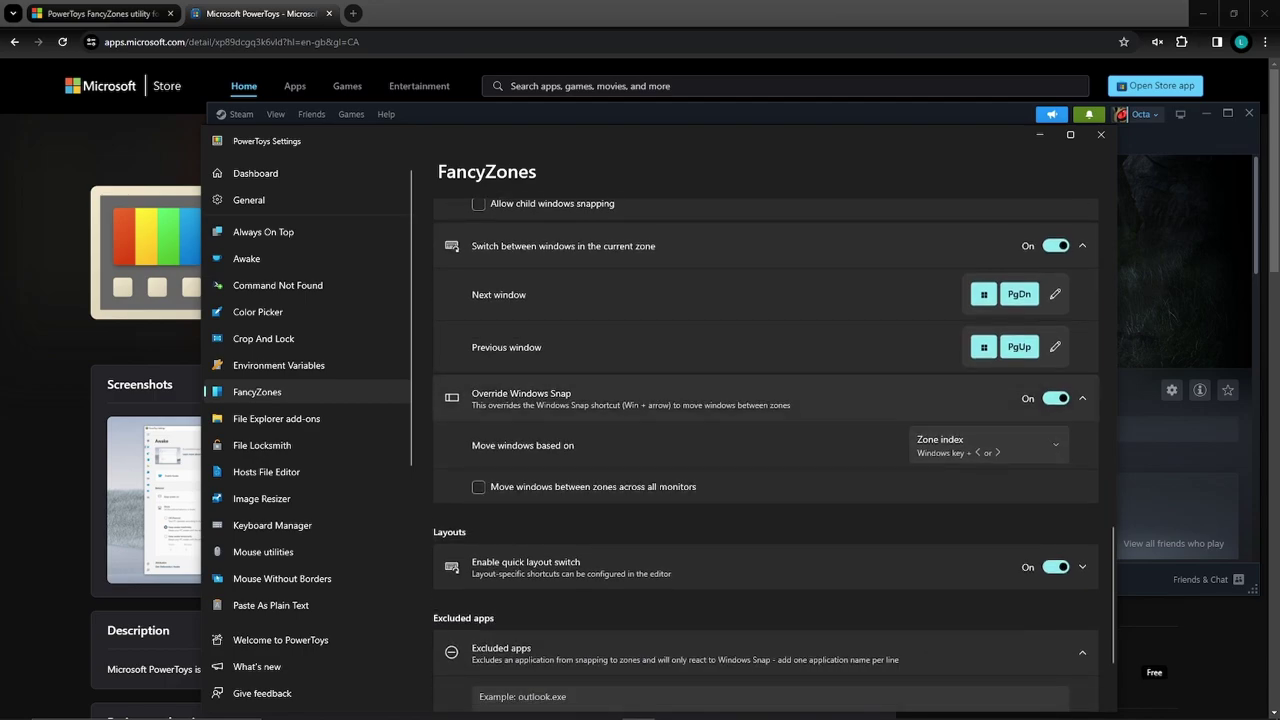
left_click(1055, 398)
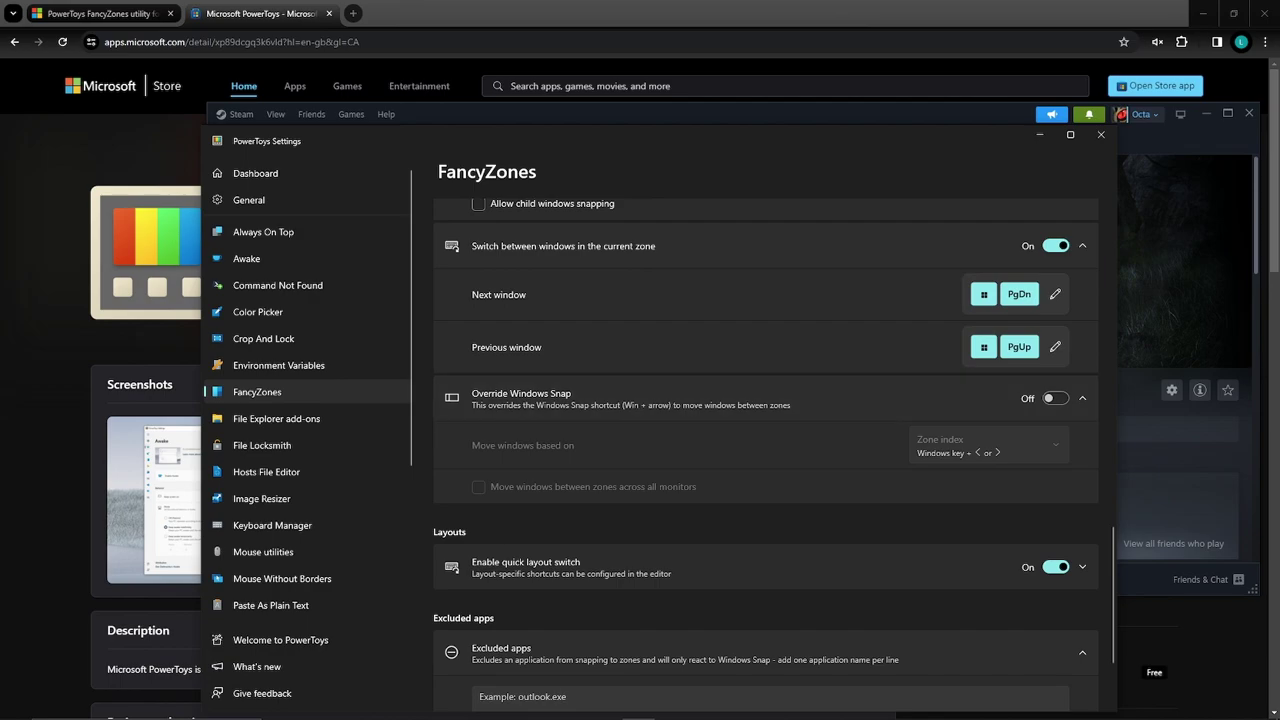
- Close the PowerToys Settings window
left_click(1101, 134)
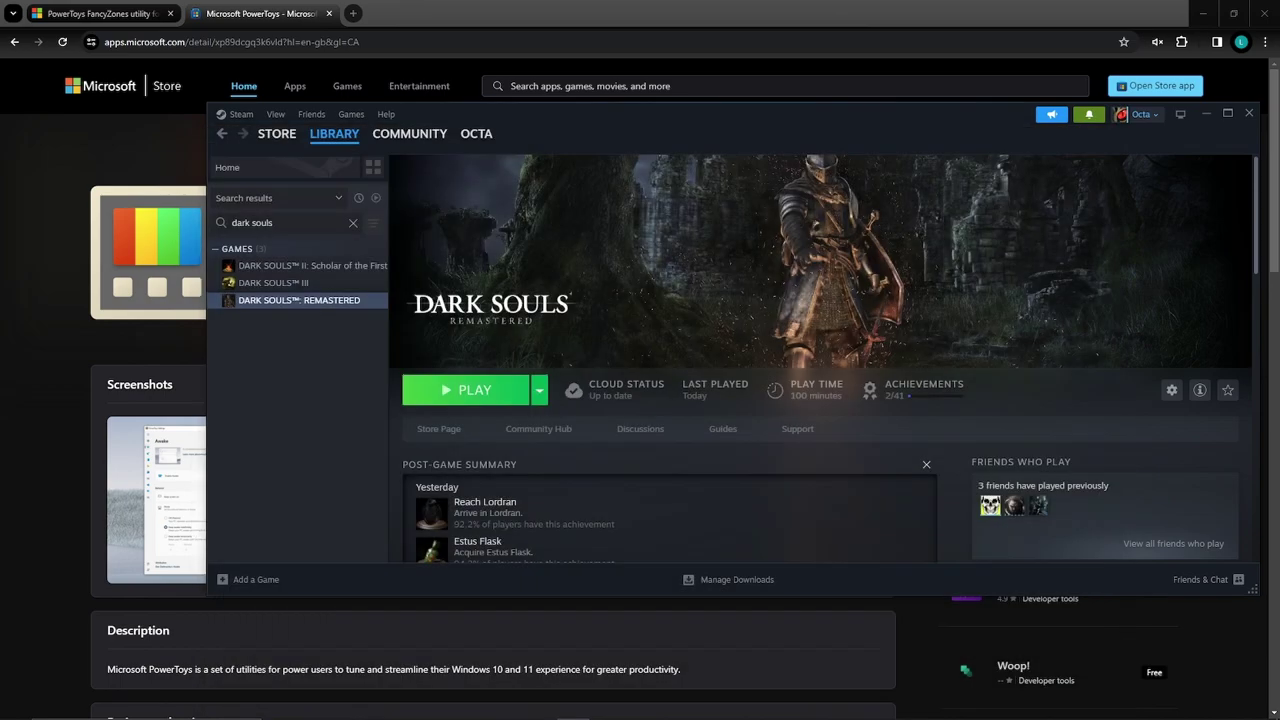